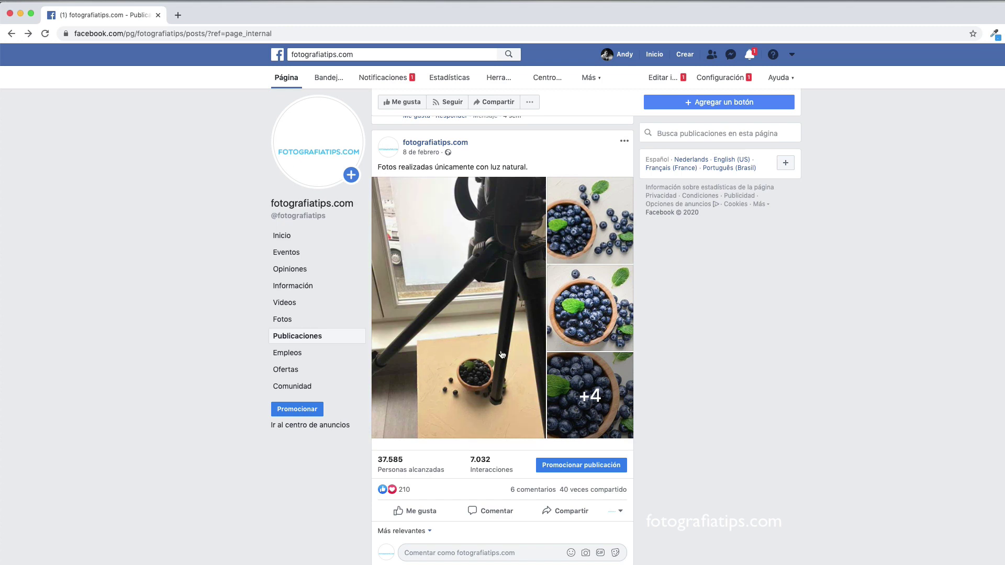
- Browse the Facebook post's blueberry bowl photos one by one in the photo viewer
{"action": "left_click", "coordinate": [529, 242]}
{"action": "left_click", "coordinate": [633, 338]}
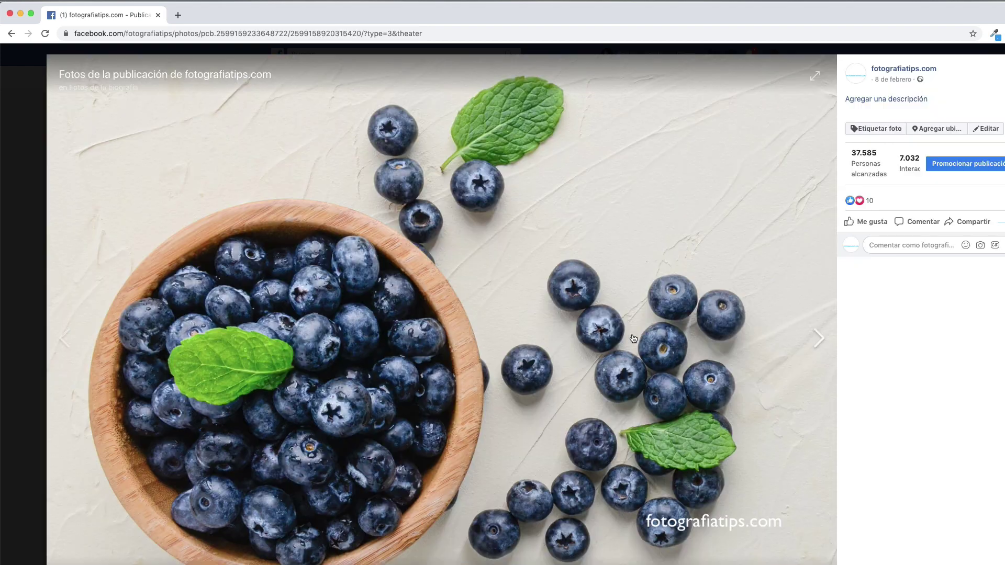
{"action": "left_click", "coordinate": [821, 339]}
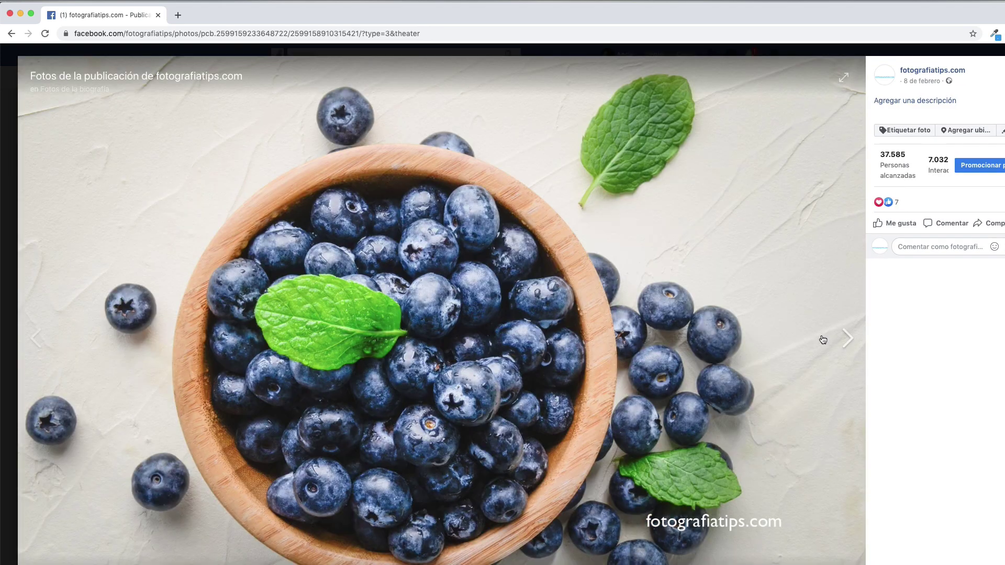
{"action": "left_click", "coordinate": [825, 339]}
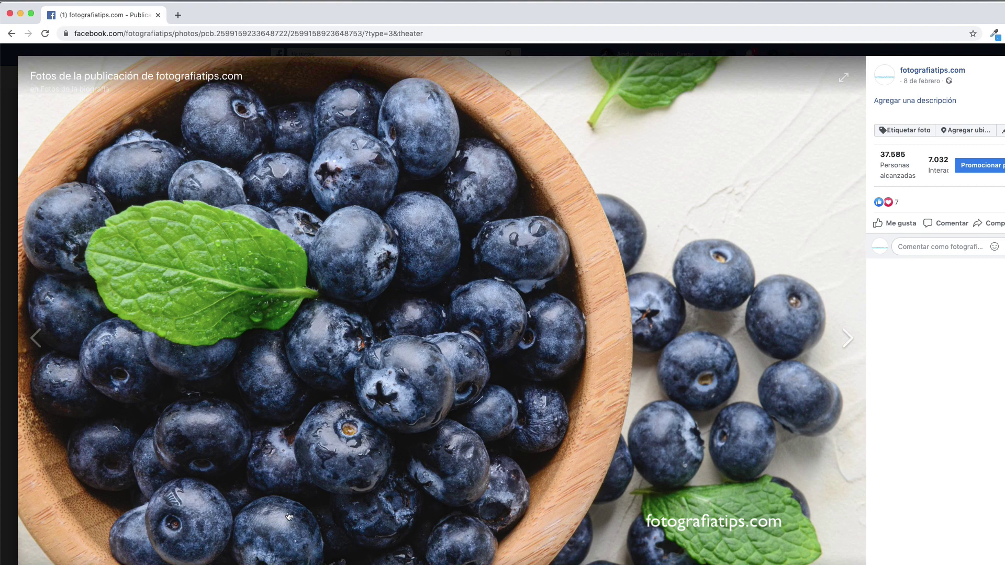
{"action": "left_click", "coordinate": [848, 338]}
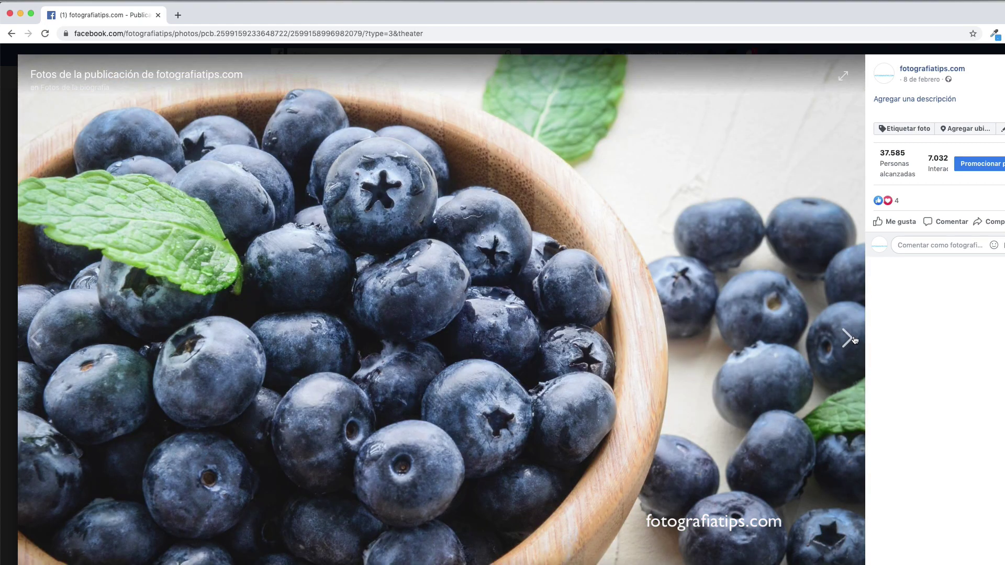
{"action": "left_click", "coordinate": [852, 341]}
{"action": "left_click", "coordinate": [848, 339]}
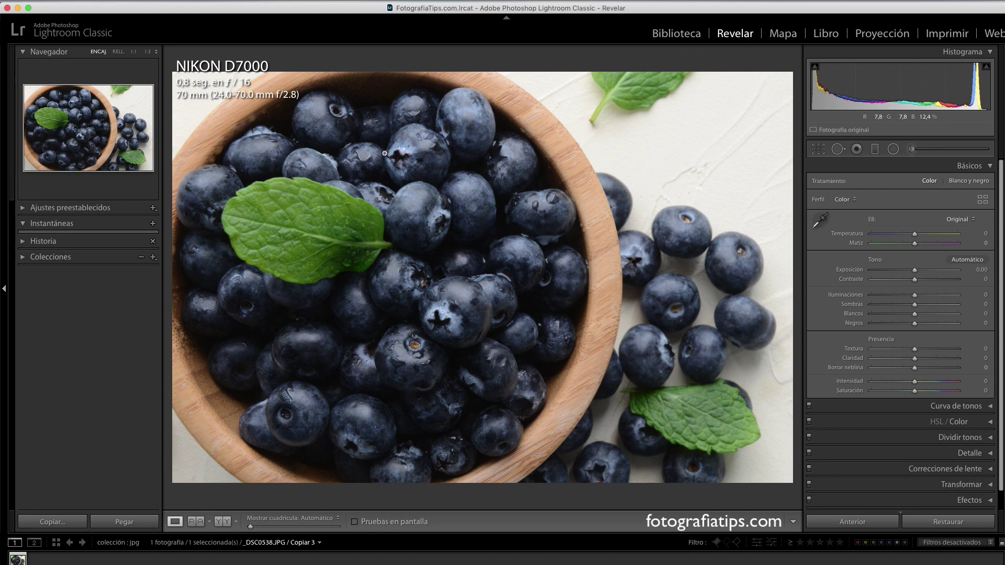
- Enable Remove Chromatic Aberration and Nikon lens profile corrections in Lens Corrections
{"action": "scroll", "coordinate": [1002, 352], "scroll_direction": "down", "scroll_amount": 1}
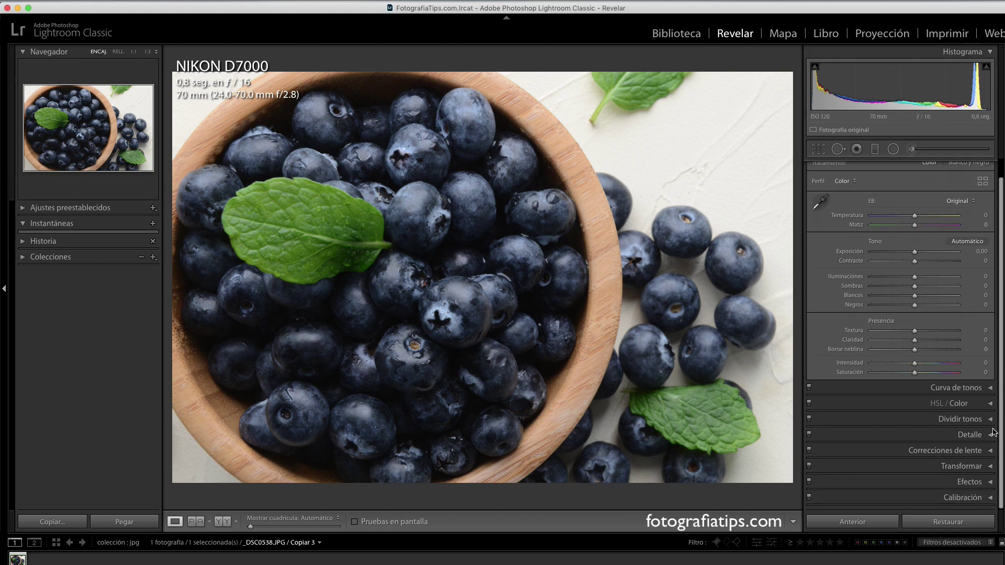
{"action": "left_click", "coordinate": [991, 451]}
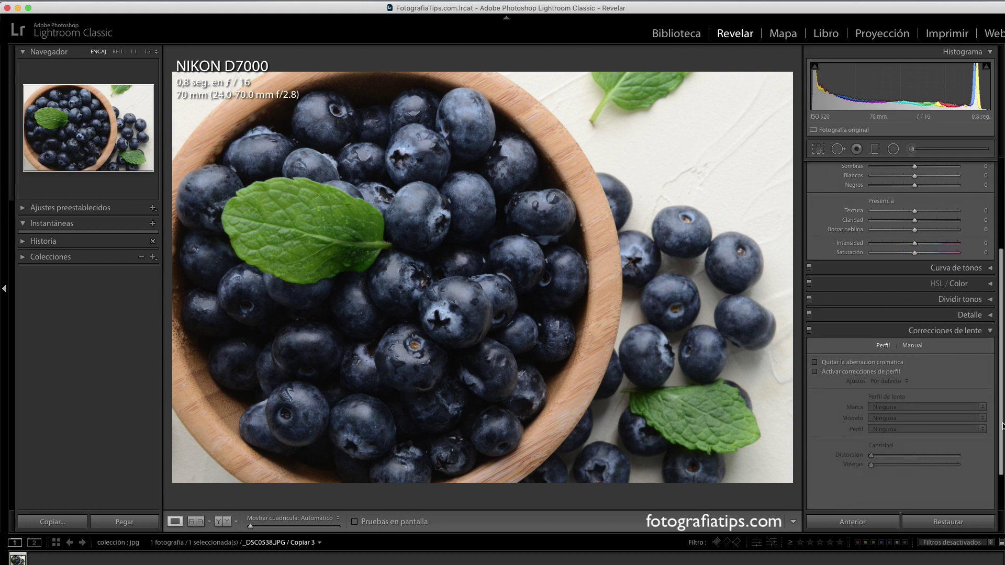
{"action": "left_click", "coordinate": [815, 362]}
{"action": "left_click", "coordinate": [815, 372]}
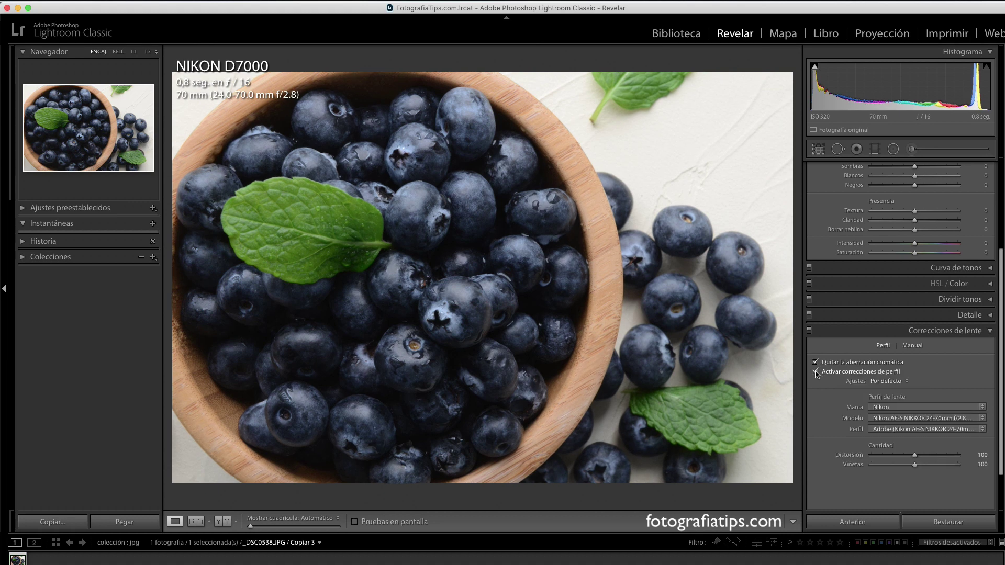
{"action": "left_click", "coordinate": [997, 331]}
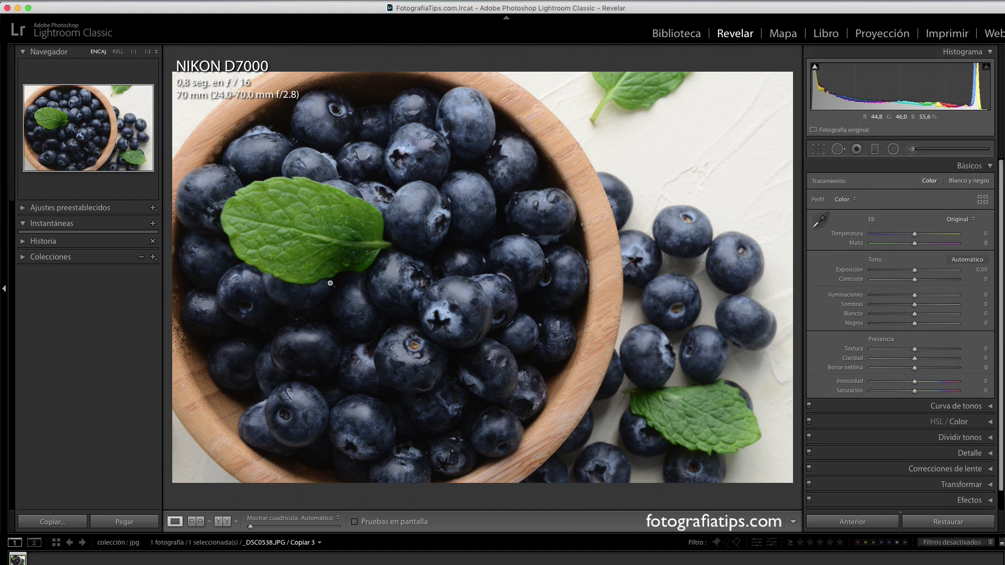
- Set Exposure +0.85, Contrast +9 and Shadows +19 in the Basic panel
{"action": "left_click_drag", "start_coordinate": [915, 270], "coordinate": [924, 271]}
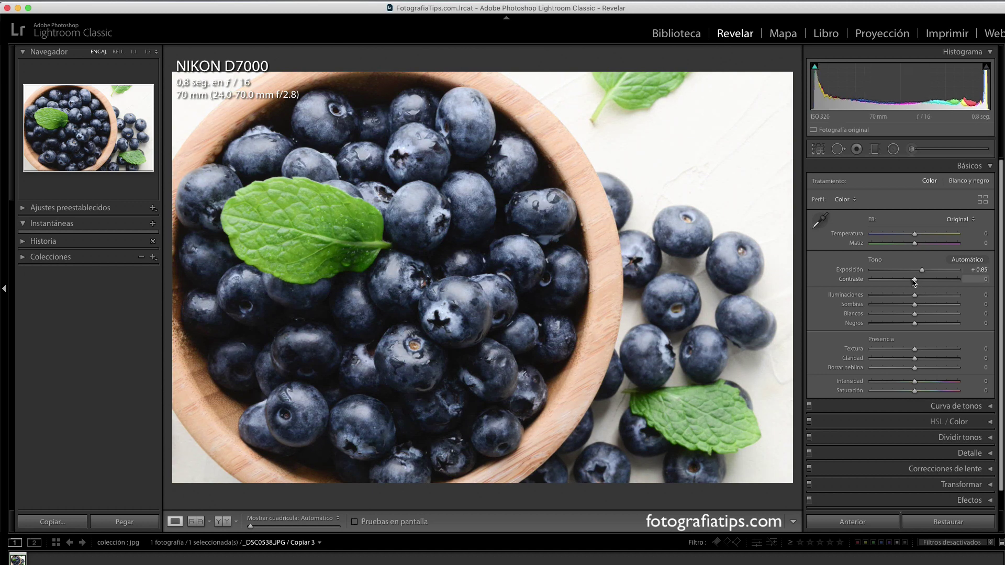
{"action": "left_click_drag", "start_coordinate": [916, 282], "coordinate": [918, 281]}
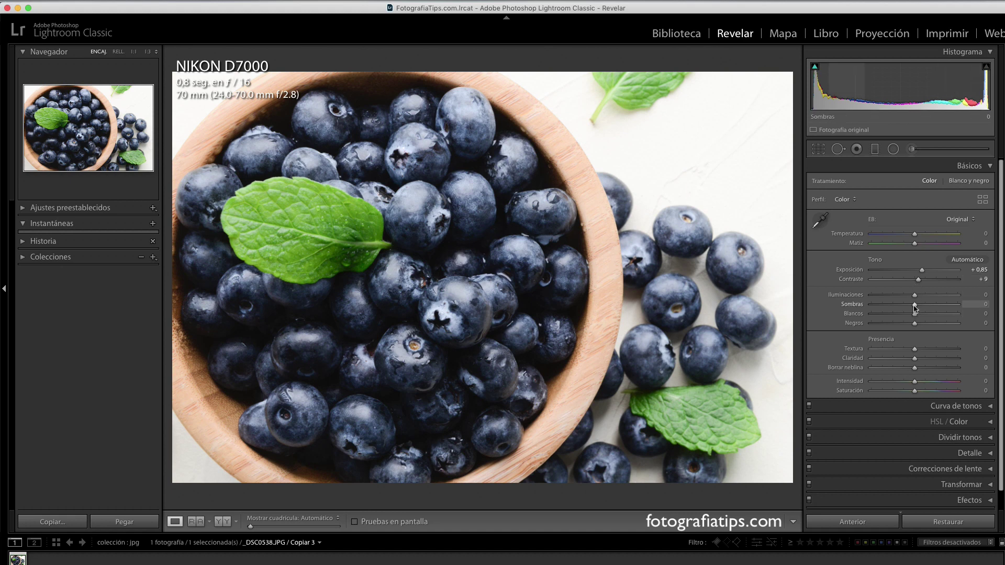
{"action": "left_click_drag", "start_coordinate": [915, 305], "coordinate": [921, 305]}
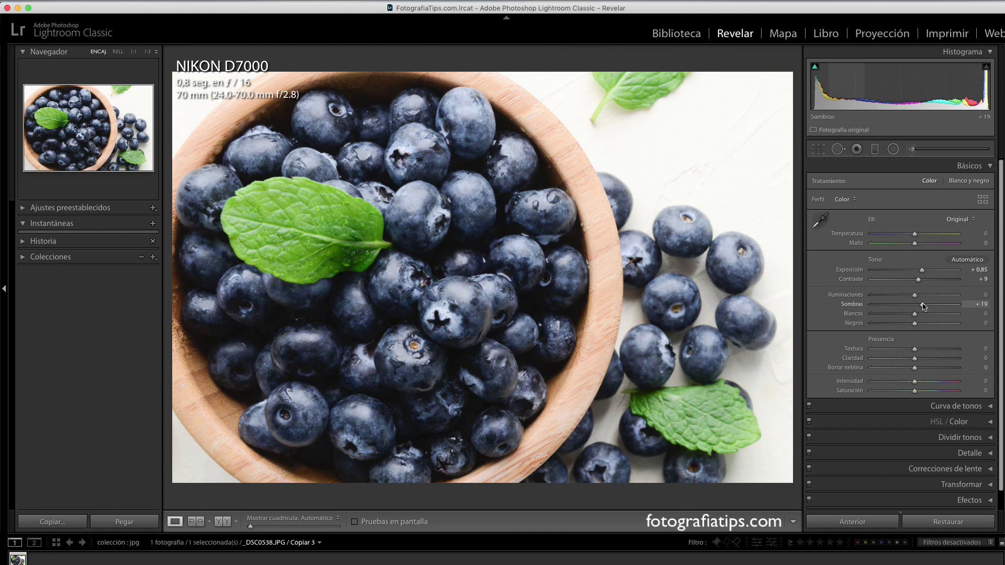
{"action": "scroll", "coordinate": [995, 366], "scroll_direction": "down", "scroll_amount": 2}
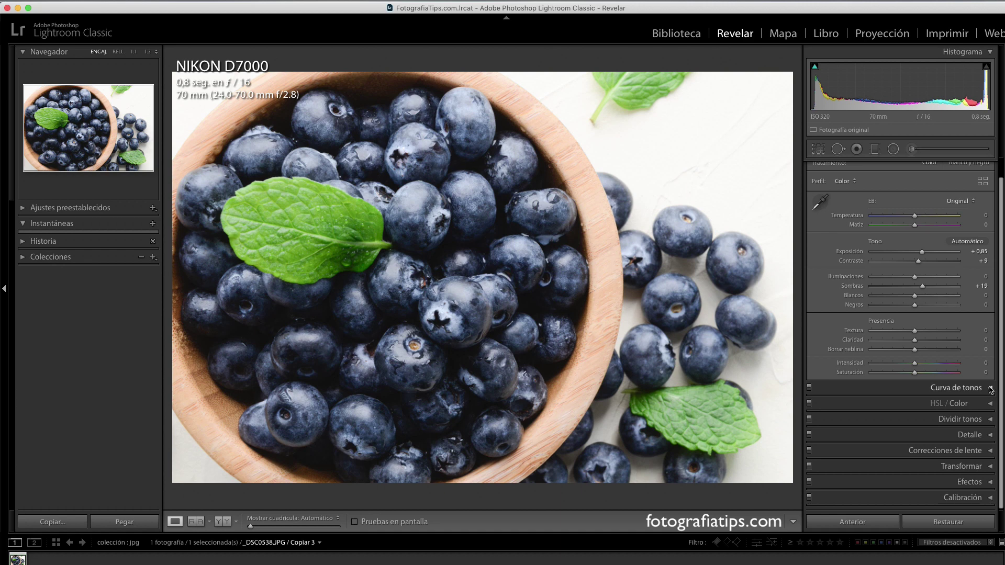
- Raise the tone curve's midpoint to brighten the blueberry photo's midtones
{"action": "left_click", "coordinate": [991, 388]}
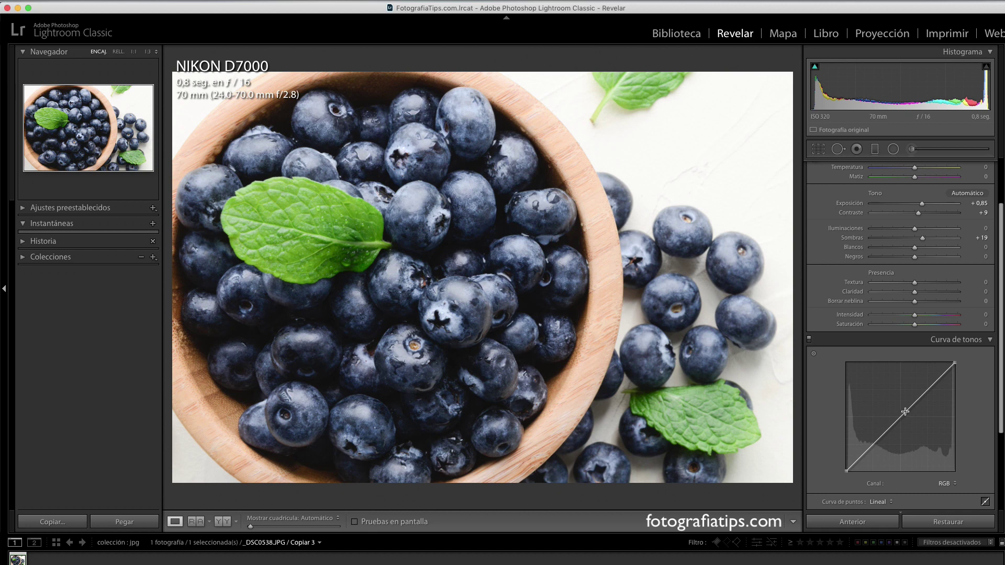
{"action": "left_click_drag", "start_coordinate": [905, 412], "coordinate": [900, 411]}
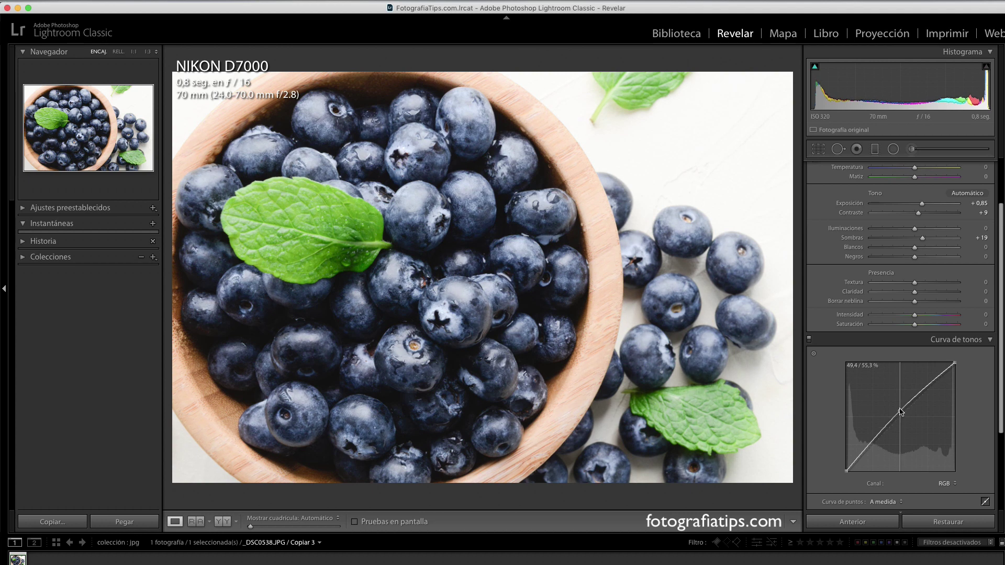
{"action": "left_click", "coordinate": [988, 339]}
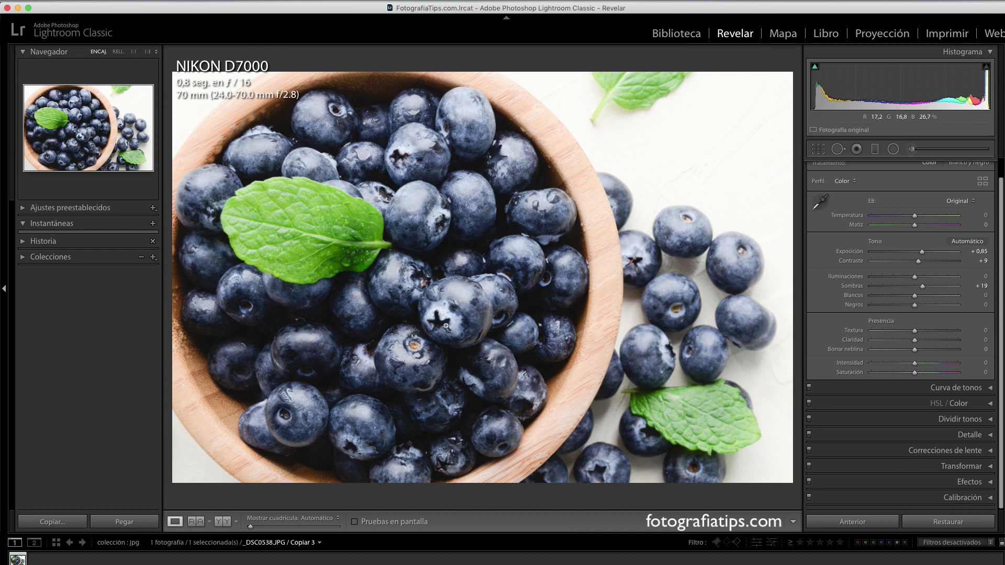
{"action": "left_click_drag", "start_coordinate": [1000, 214], "coordinate": [1001, 174]}
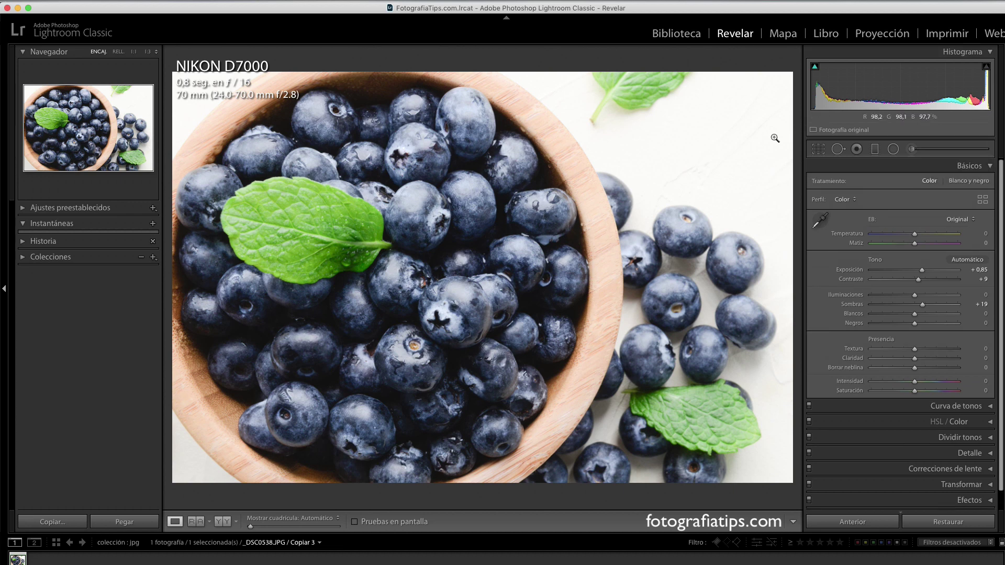
- Draw a radial filter ellipse over the blueberry bowl, enlarged and stretched taller
{"action": "left_click", "coordinate": [893, 150]}
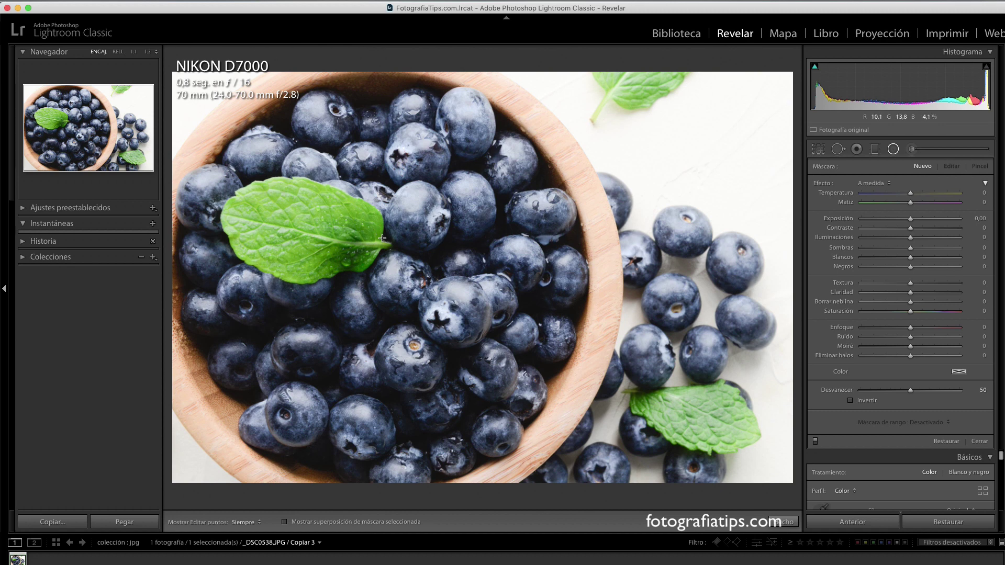
{"action": "left_click_drag", "start_coordinate": [378, 241], "coordinate": [526, 397]}
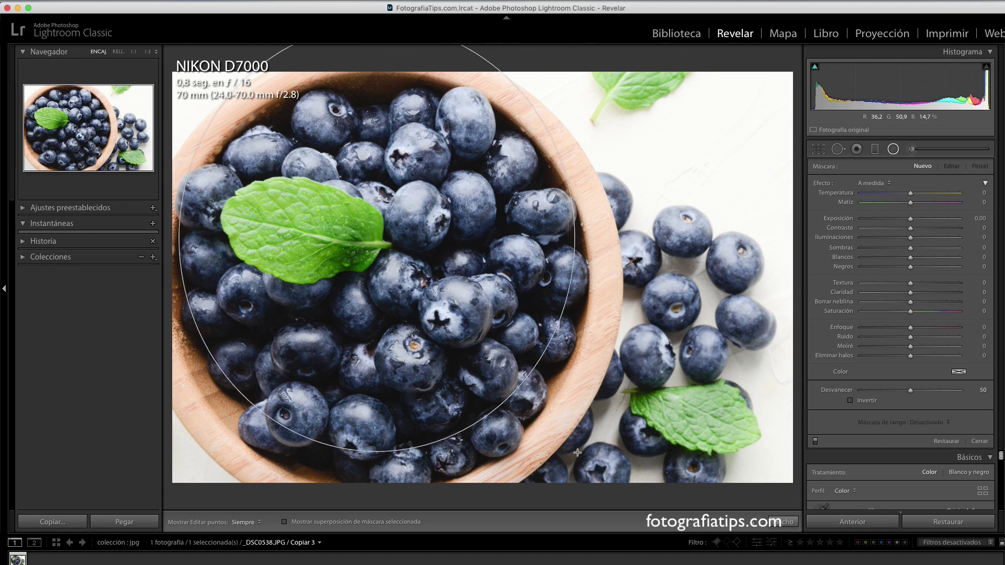
{"action": "left_click_drag", "start_coordinate": [526, 398], "coordinate": [621, 455]}
{"action": "left_click_drag", "start_coordinate": [392, 227], "coordinate": [400, 272]}
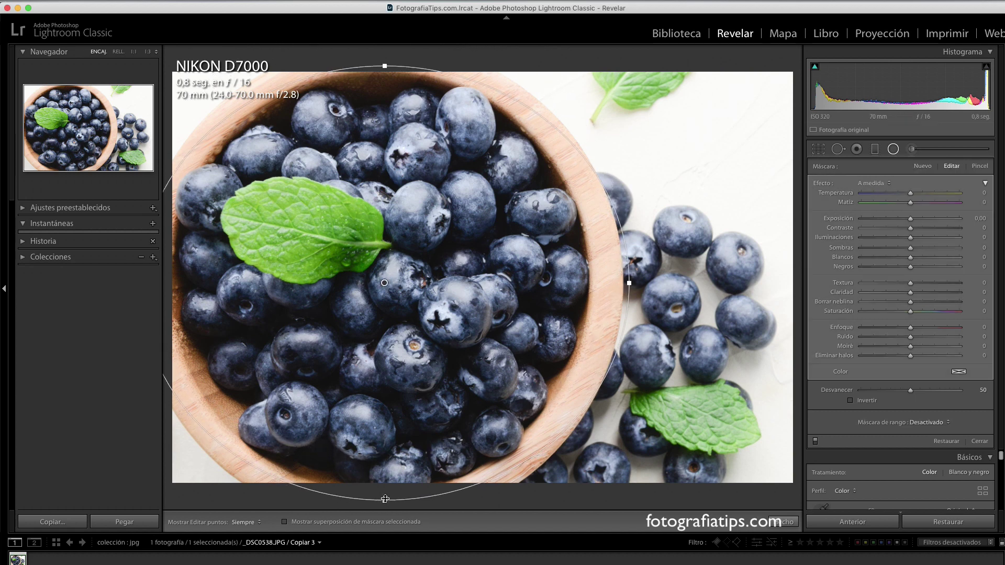
{"action": "left_click_drag", "start_coordinate": [385, 499], "coordinate": [385, 508]}
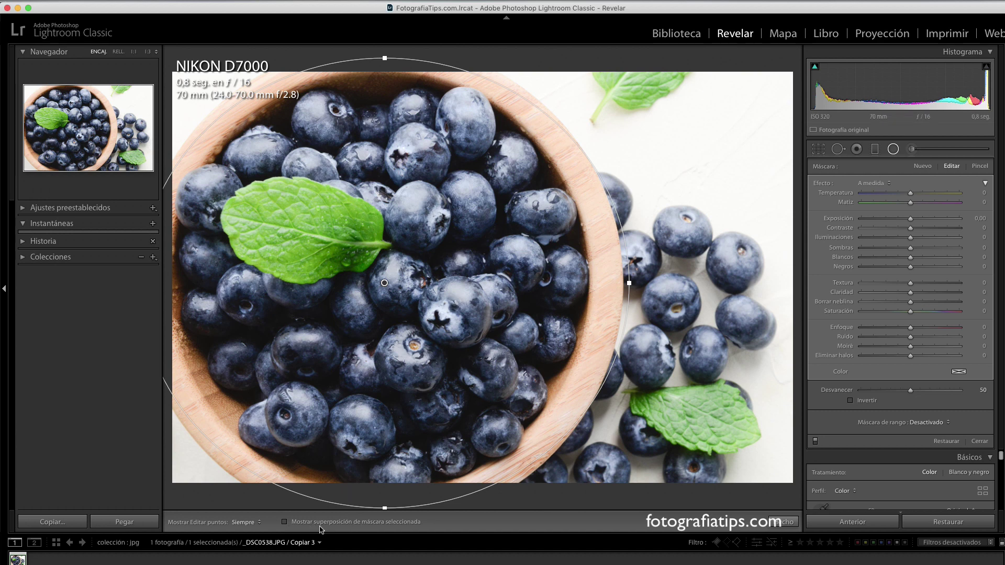
- Invert the radial filter's mask, then stretch the ellipse upward and shift it over the bowl
{"action": "left_click", "coordinate": [284, 522]}
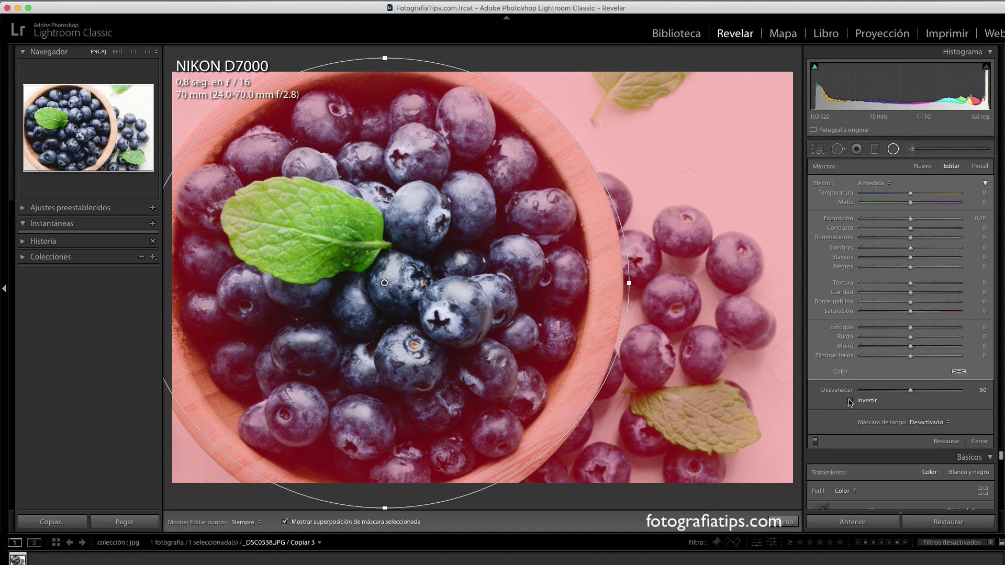
{"action": "left_click", "coordinate": [850, 401]}
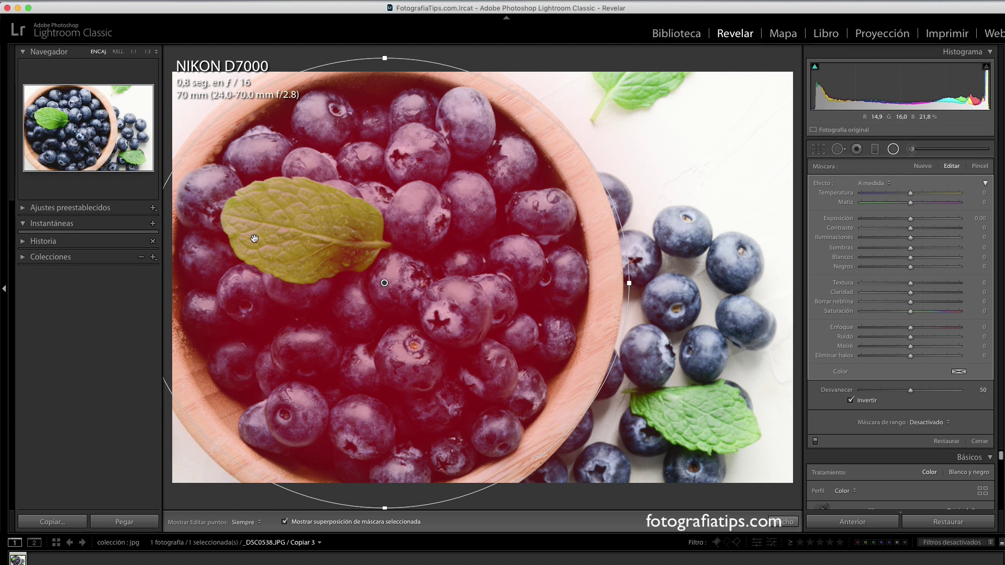
{"action": "left_click_drag", "start_coordinate": [384, 58], "coordinate": [385, 52]}
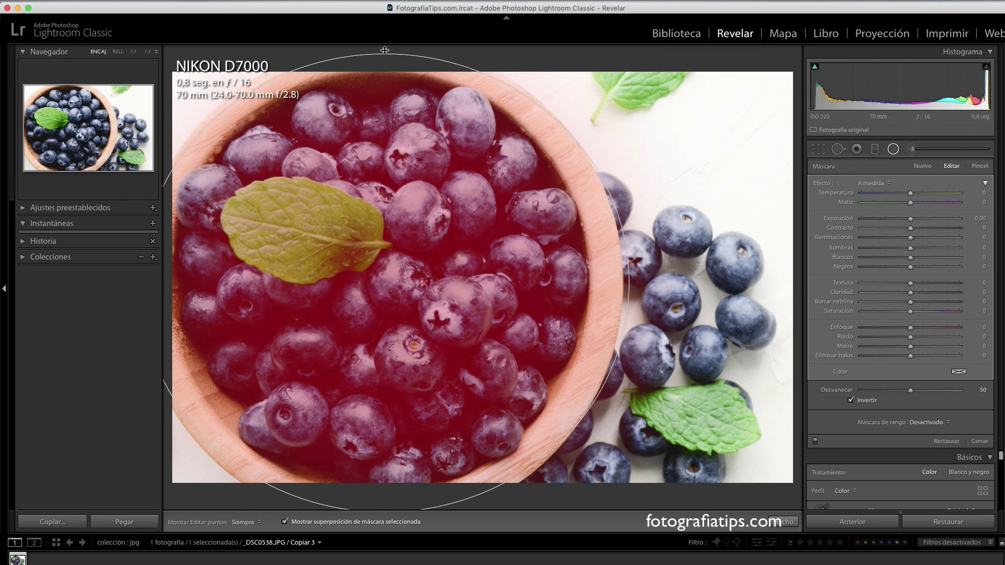
{"action": "left_click_drag", "start_coordinate": [372, 237], "coordinate": [372, 229]}
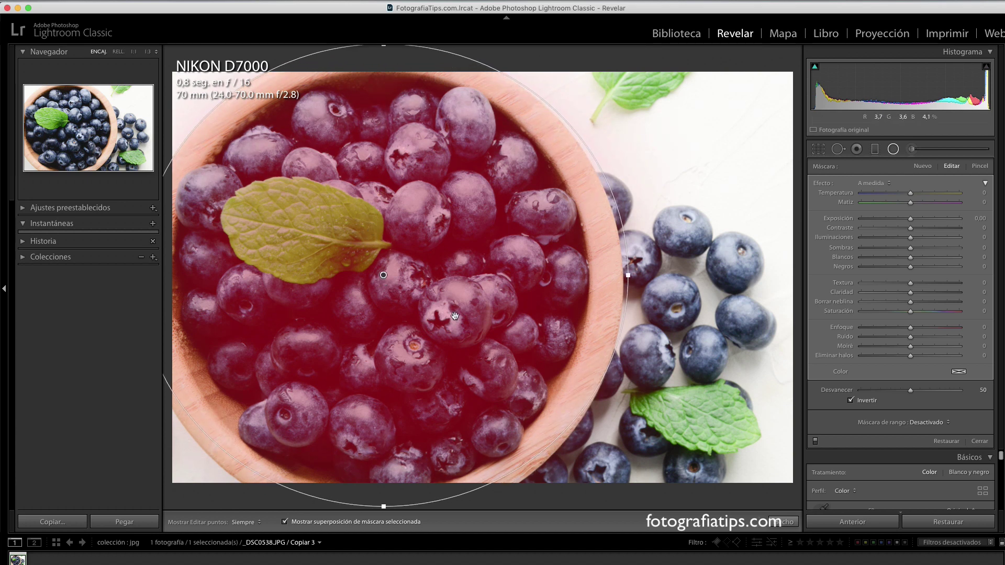
- Give the radial filter Shadows +49 and Texture +19 with the mask overlay hidden
{"action": "left_click", "coordinate": [284, 522]}
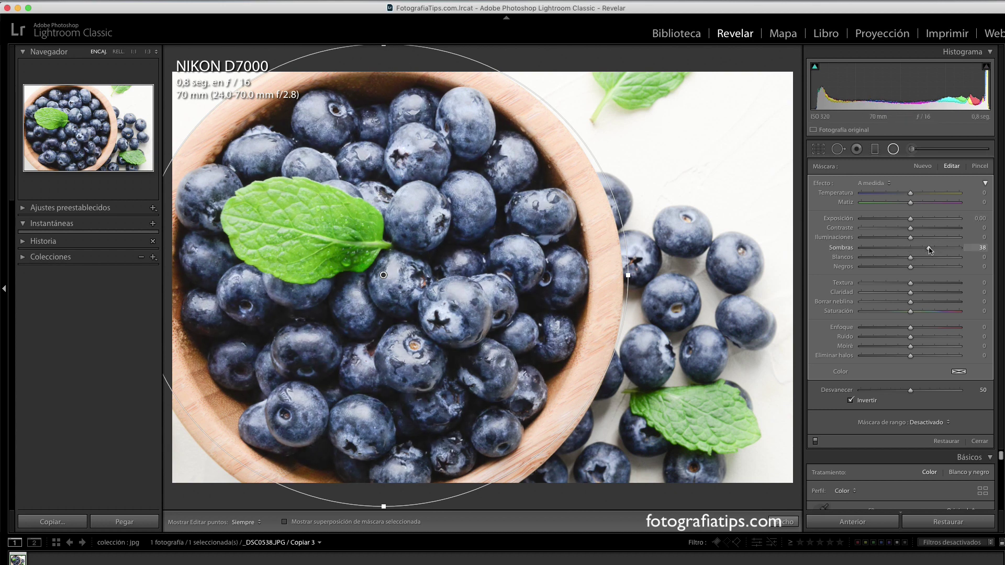
{"action": "left_click_drag", "start_coordinate": [921, 250], "coordinate": [933, 251]}
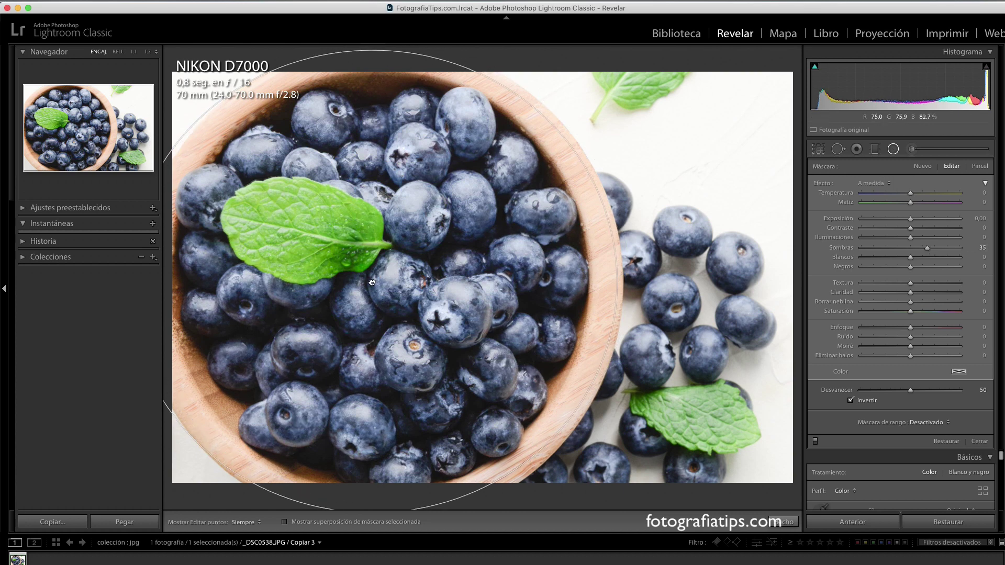
{"action": "left_click_drag", "start_coordinate": [383, 275], "coordinate": [373, 282]}
{"action": "left_click_drag", "start_coordinate": [927, 248], "coordinate": [933, 250]}
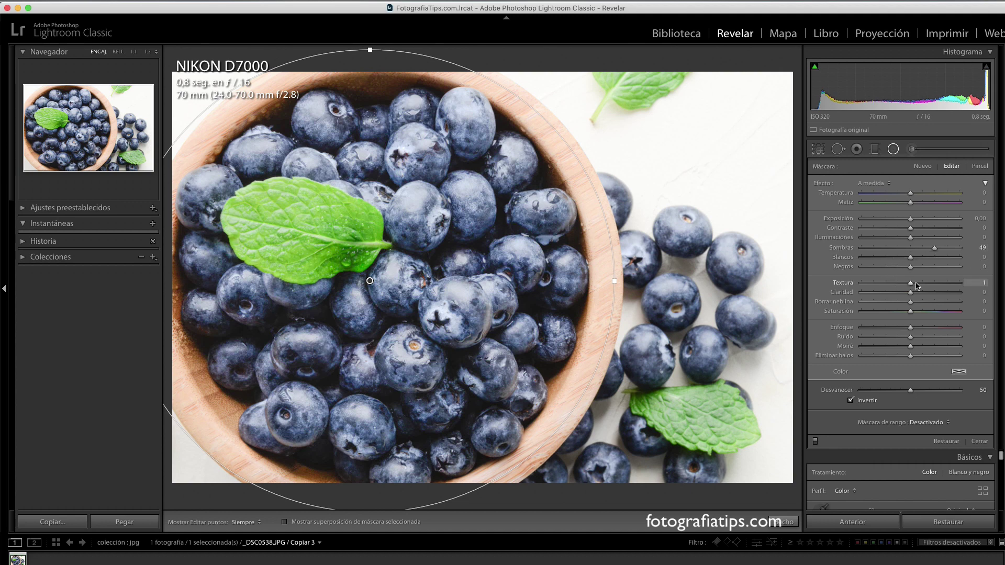
{"action": "left_click_drag", "start_coordinate": [916, 286], "coordinate": [935, 285]}
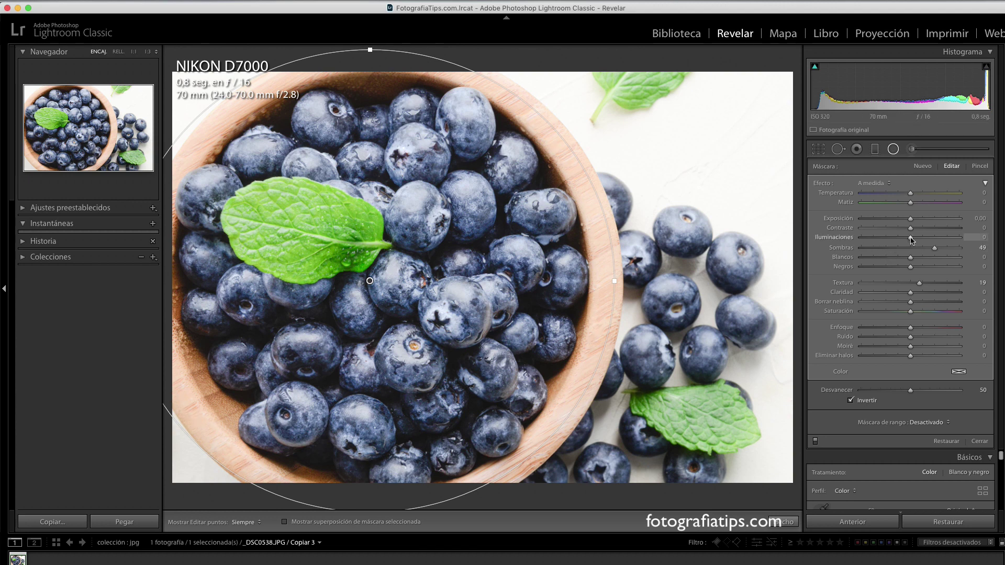
- Lower the radial filter's Highlights to -27 and Whites to -20, then reshape the ellipse
{"action": "left_click_drag", "start_coordinate": [911, 238], "coordinate": [900, 238]}
{"action": "left_click_drag", "start_coordinate": [911, 258], "coordinate": [900, 258]}
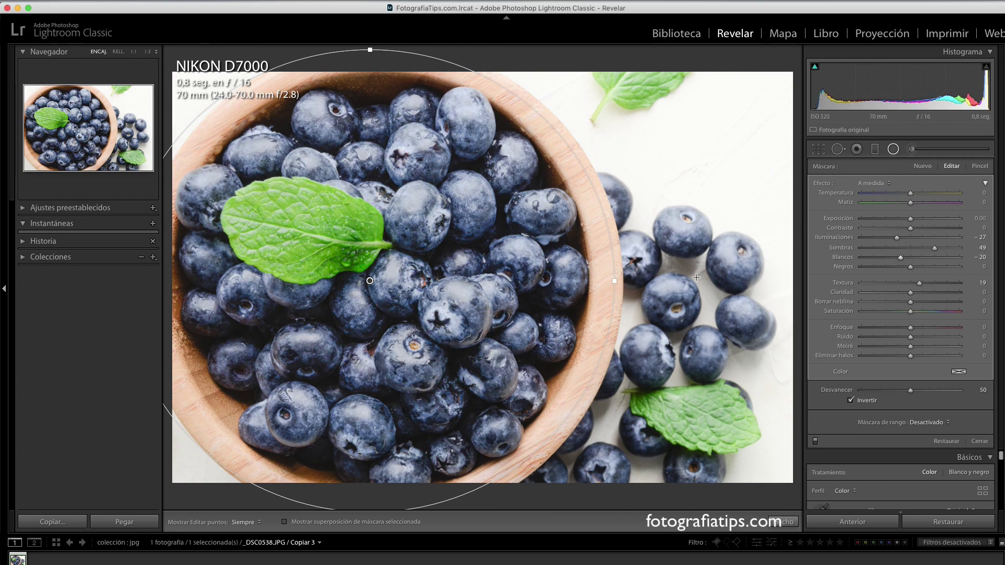
{"action": "mouse_move", "coordinate": [369, 50]}
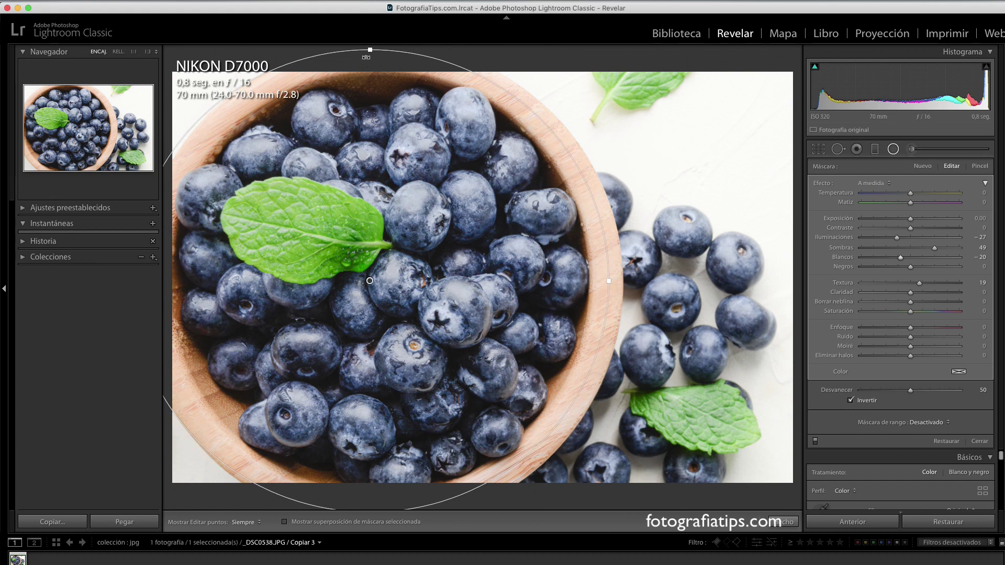
{"action": "left_click_drag", "start_coordinate": [370, 50], "coordinate": [370, 61]}
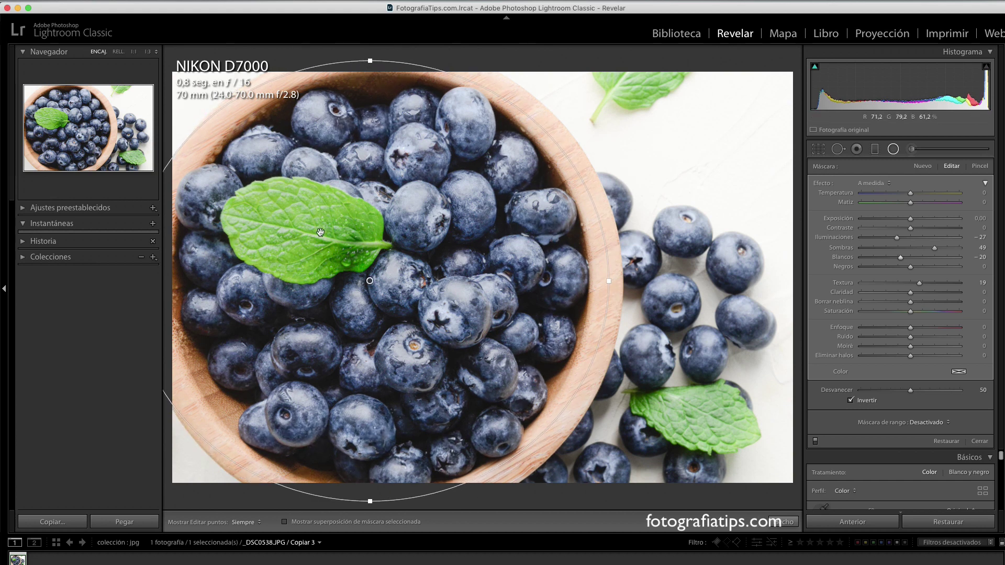
{"action": "left_click_drag", "start_coordinate": [367, 279], "coordinate": [372, 271]}
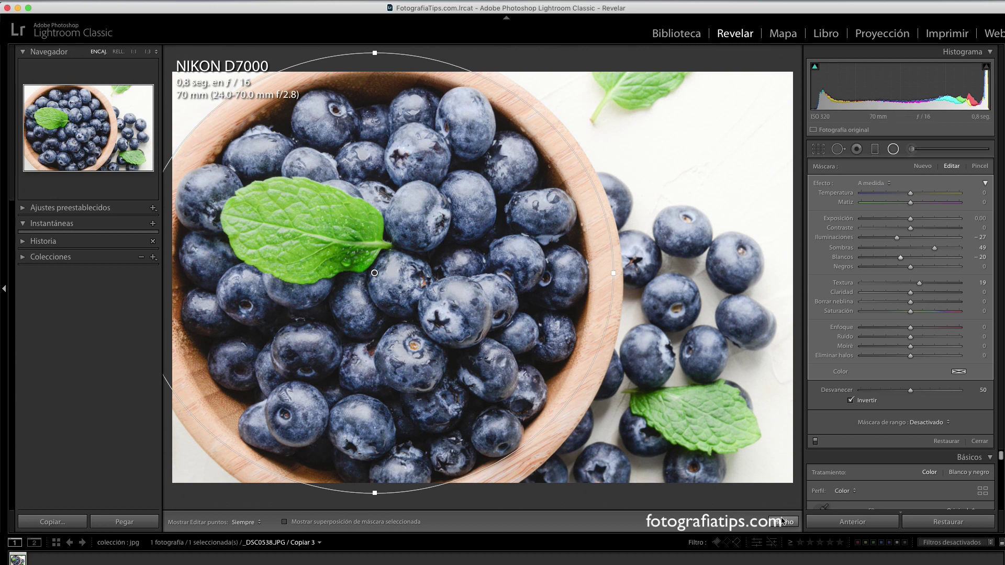
{"action": "left_click", "coordinate": [780, 522]}
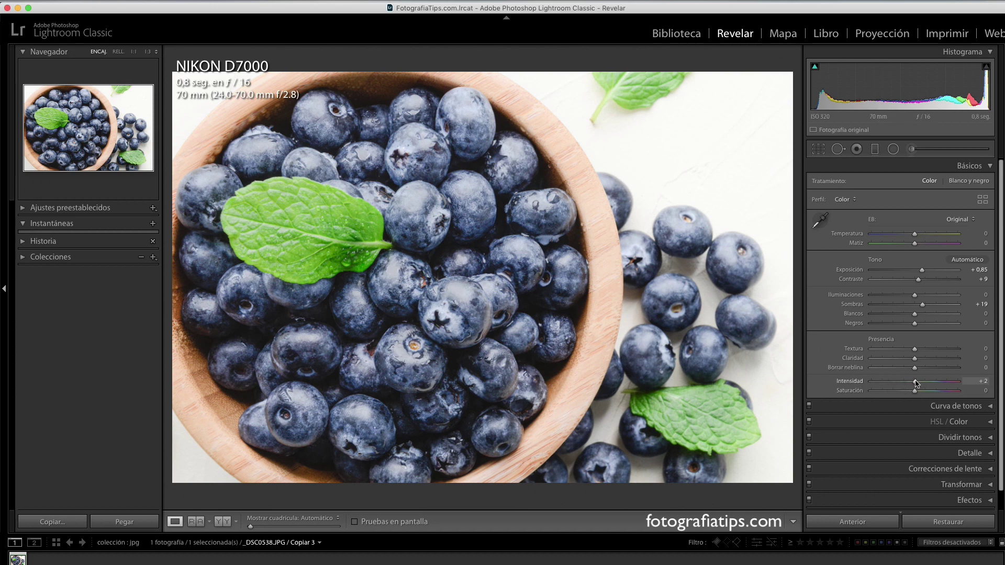
- Set global Vibrance to +28 after briefly trying about +50
{"action": "mouse_move", "coordinate": [915, 382]}
{"action": "left_mouse_down"}
{"action": "mouse_move", "coordinate": [937, 385]}
{"action": "mouse_move", "coordinate": [921, 382]}
{"action": "left_mouse_up"}
{"action": "mouse_move", "coordinate": [914, 381]}
{"action": "left_mouse_down"}
{"action": "mouse_move", "coordinate": [937, 381]}
{"action": "mouse_move", "coordinate": [920, 382]}
{"action": "mouse_move", "coordinate": [929, 385]}
{"action": "left_mouse_up"}
{"action": "left_click_drag", "start_coordinate": [928, 386], "coordinate": [926, 386]}
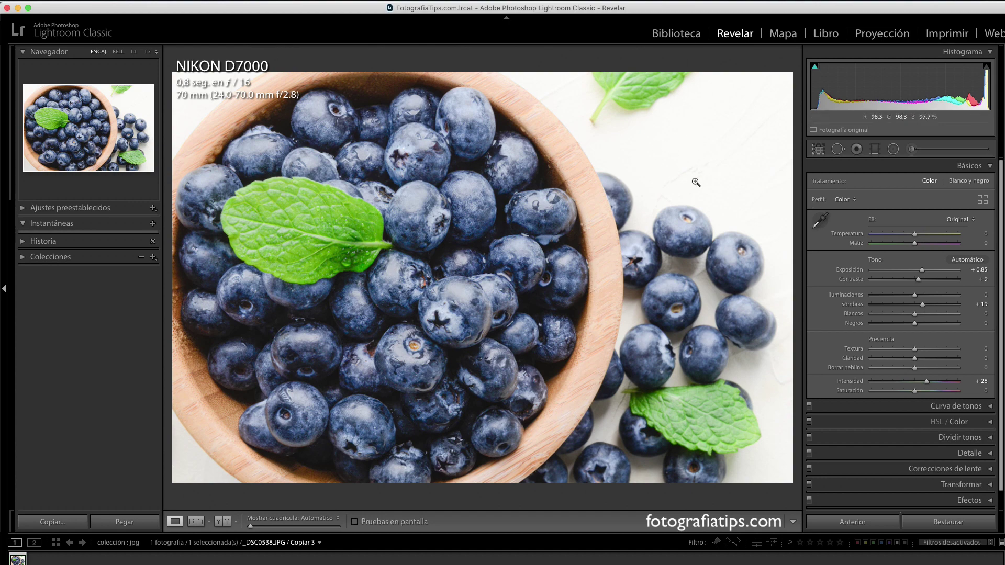
- Add a diagonal graduated filter across the photo with Whites -18
{"action": "left_click", "coordinate": [875, 149]}
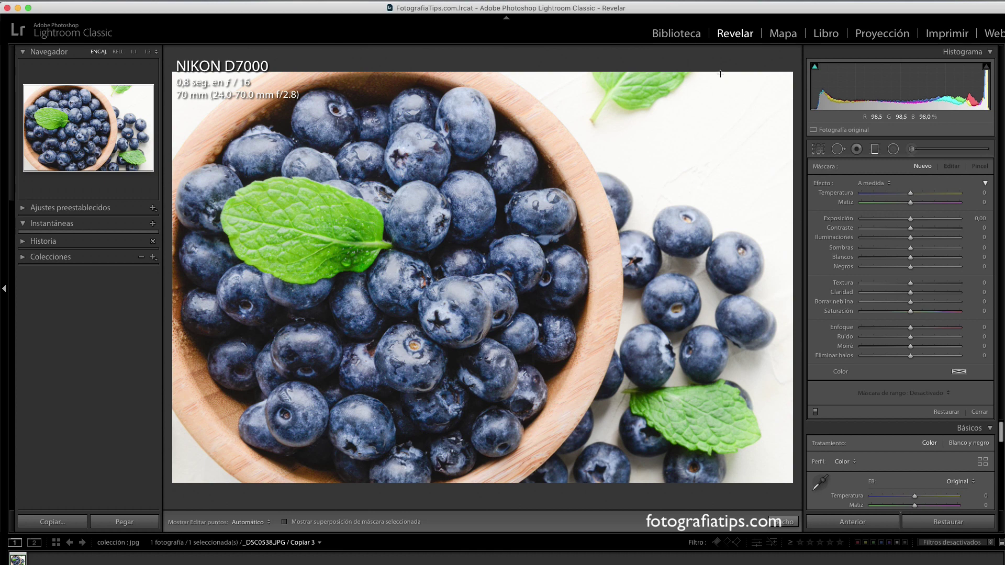
{"action": "left_click_drag", "start_coordinate": [473, 324], "coordinate": [660, 198]}
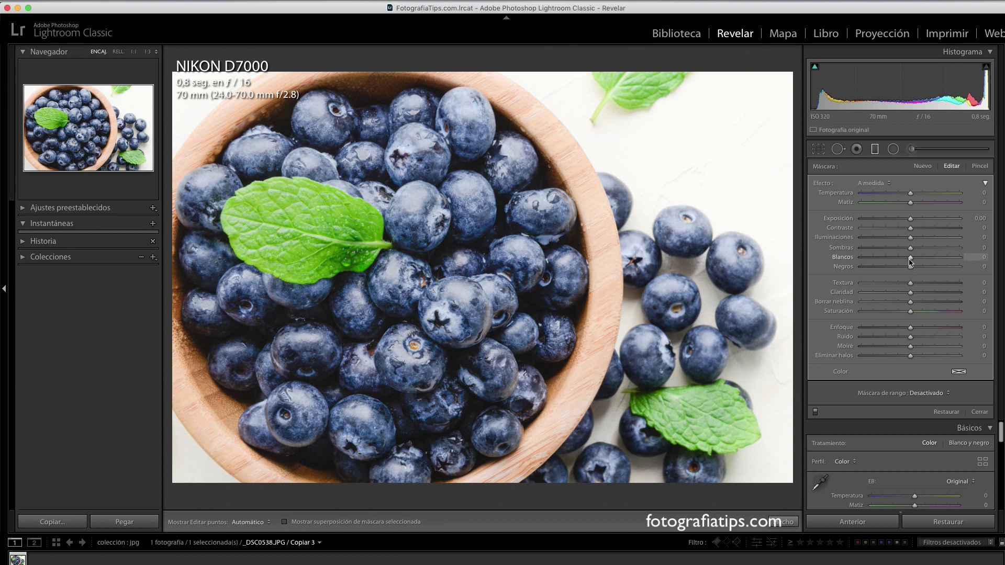
{"action": "left_click_drag", "start_coordinate": [911, 259], "coordinate": [901, 259]}
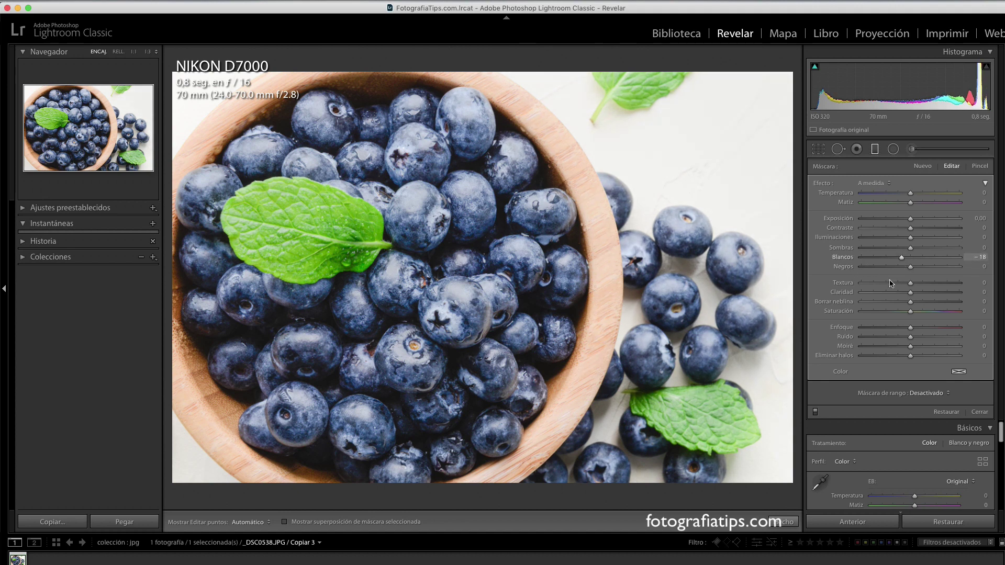
{"action": "left_click", "coordinate": [782, 522]}
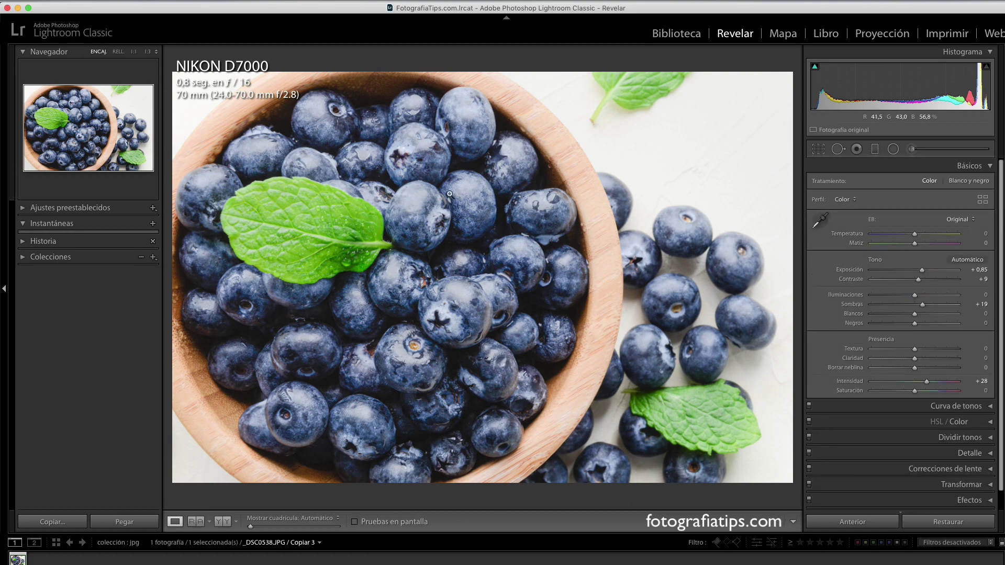
- Inspect the blueberries at 1:1 zoom, then return to the fitted view
{"action": "left_click", "coordinate": [415, 261]}
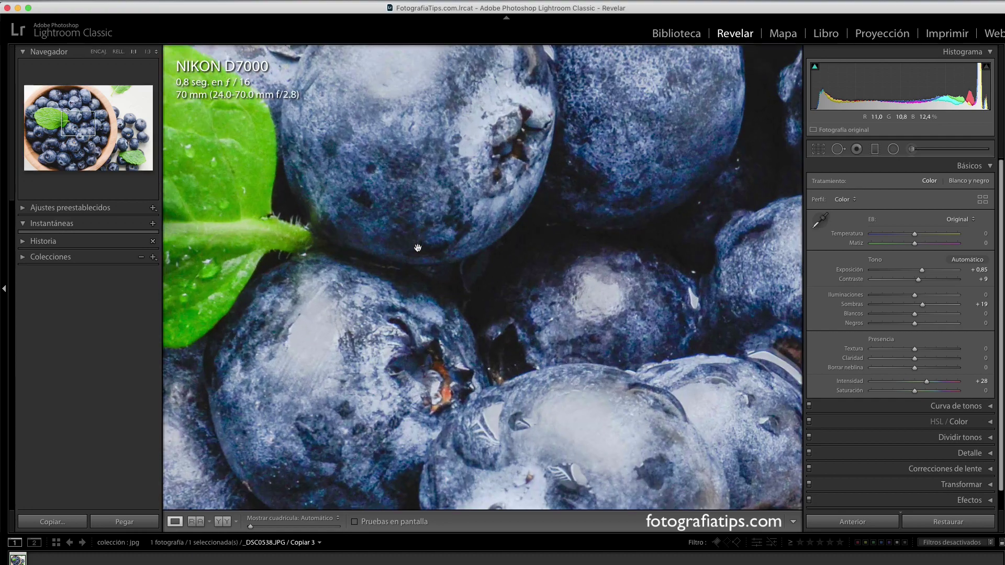
{"action": "left_click_drag", "start_coordinate": [446, 191], "coordinate": [498, 397]}
{"action": "left_click_drag", "start_coordinate": [516, 291], "coordinate": [498, 377]}
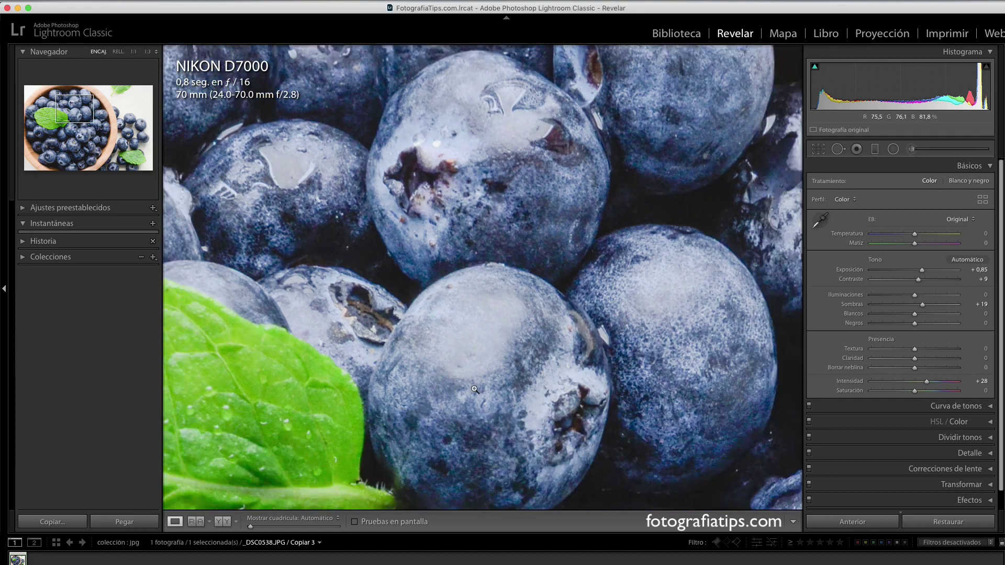
{"action": "left_click", "coordinate": [485, 379]}
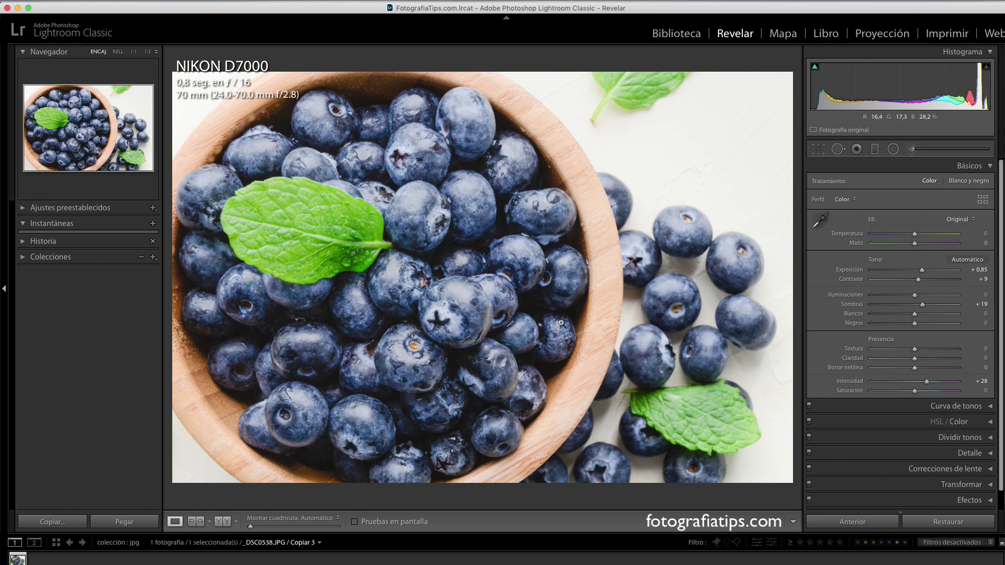
{"action": "left_click", "coordinate": [224, 522]}
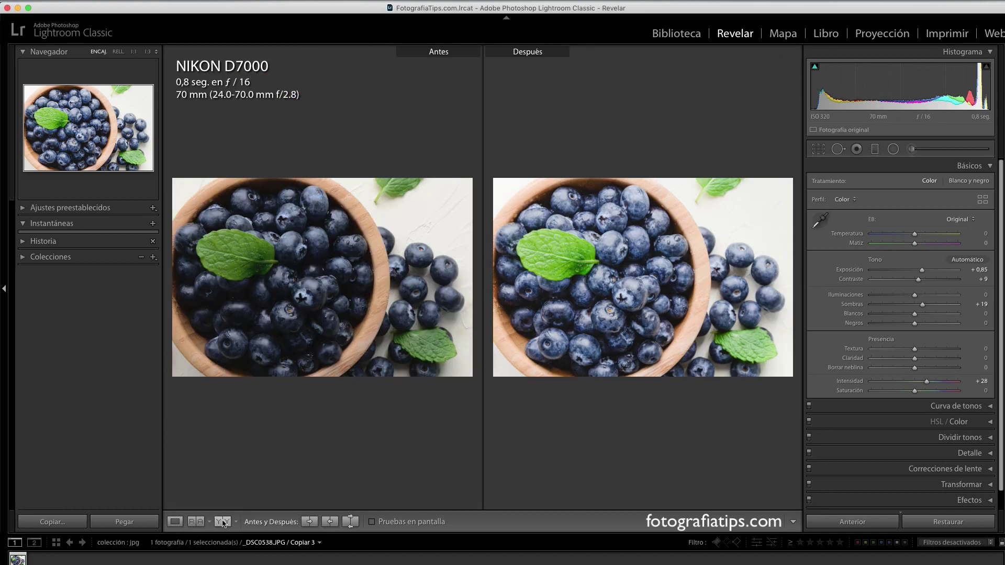
{"action": "left_click", "coordinate": [335, 266]}
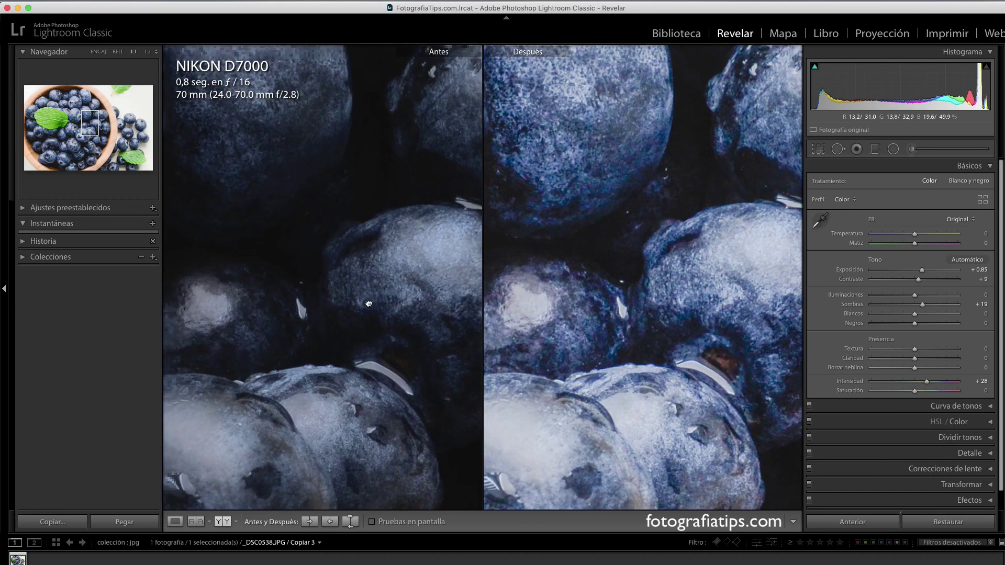
{"action": "left_click_drag", "start_coordinate": [338, 267], "coordinate": [375, 312]}
{"action": "left_click", "coordinate": [376, 312]}
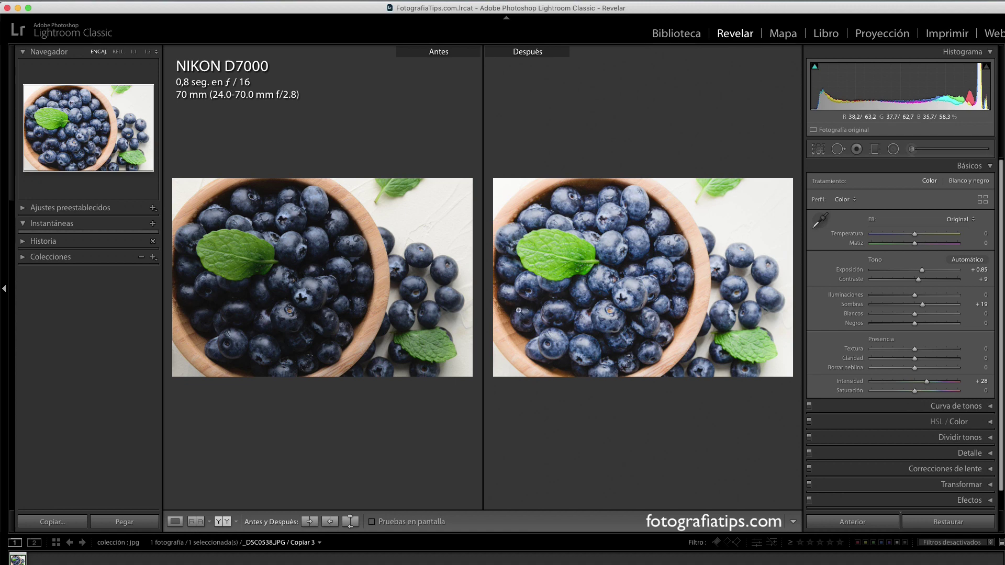
{"action": "left_click", "coordinate": [175, 521]}
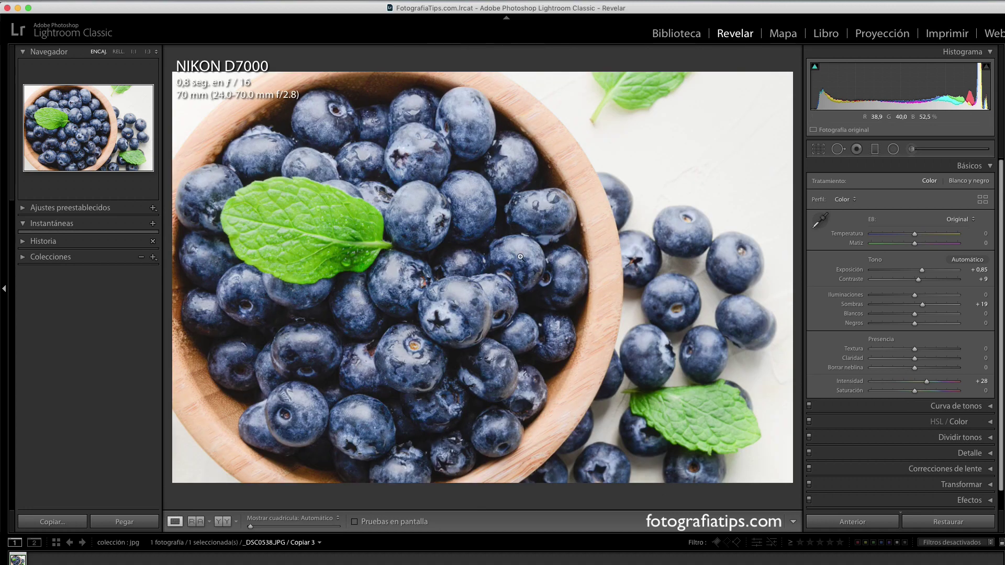